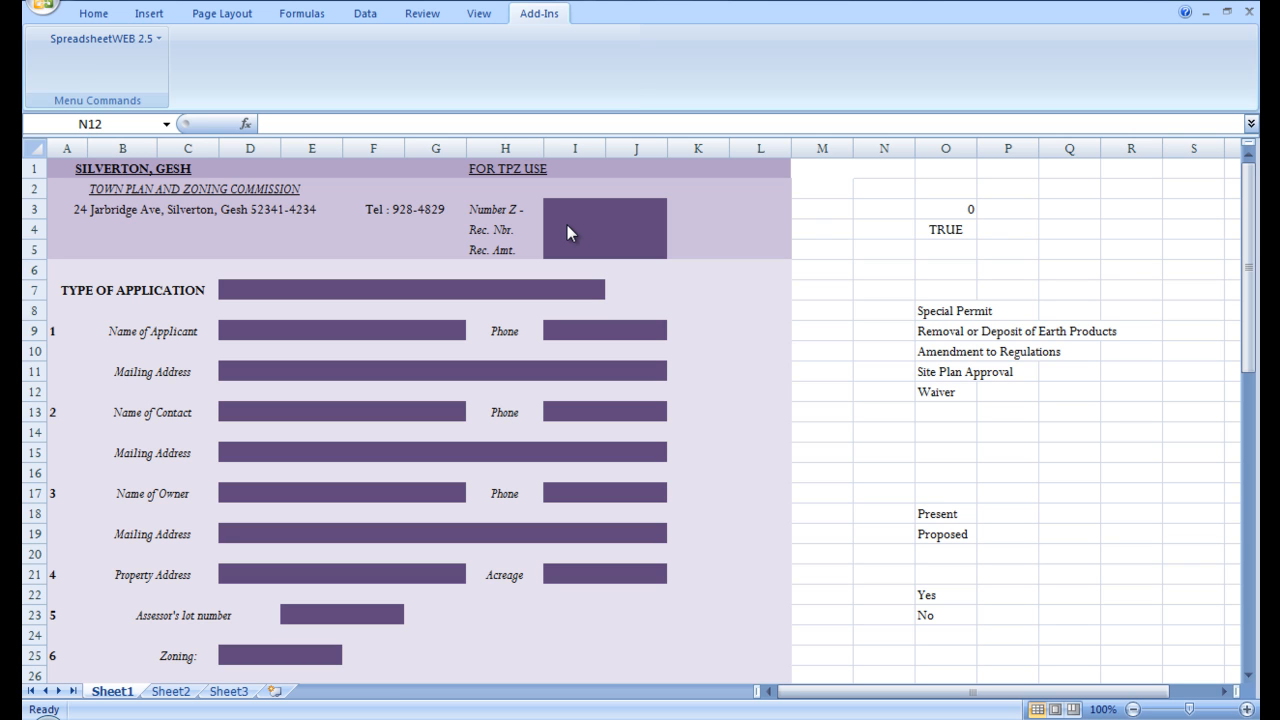
Examine the user role formula, the anonymous-user check below it, and the Auto Response and Notification e-mail blocks on Sheet1
click(955, 213)
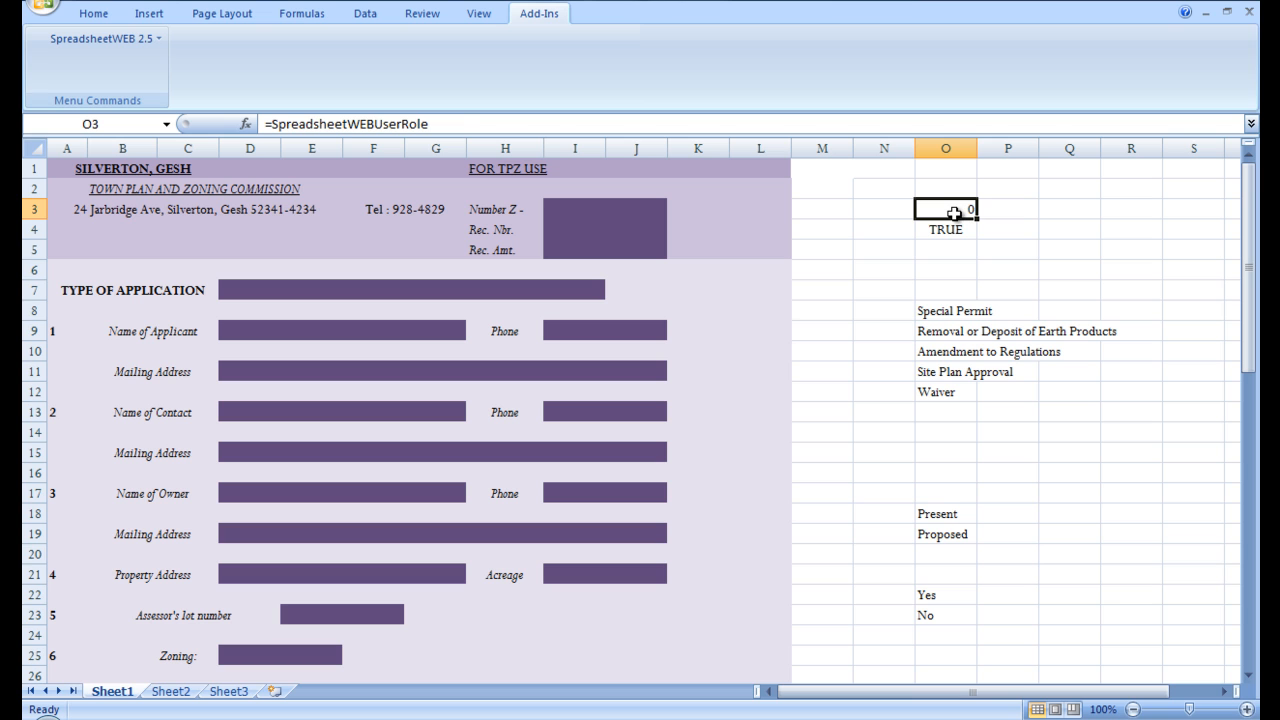
key(Down)
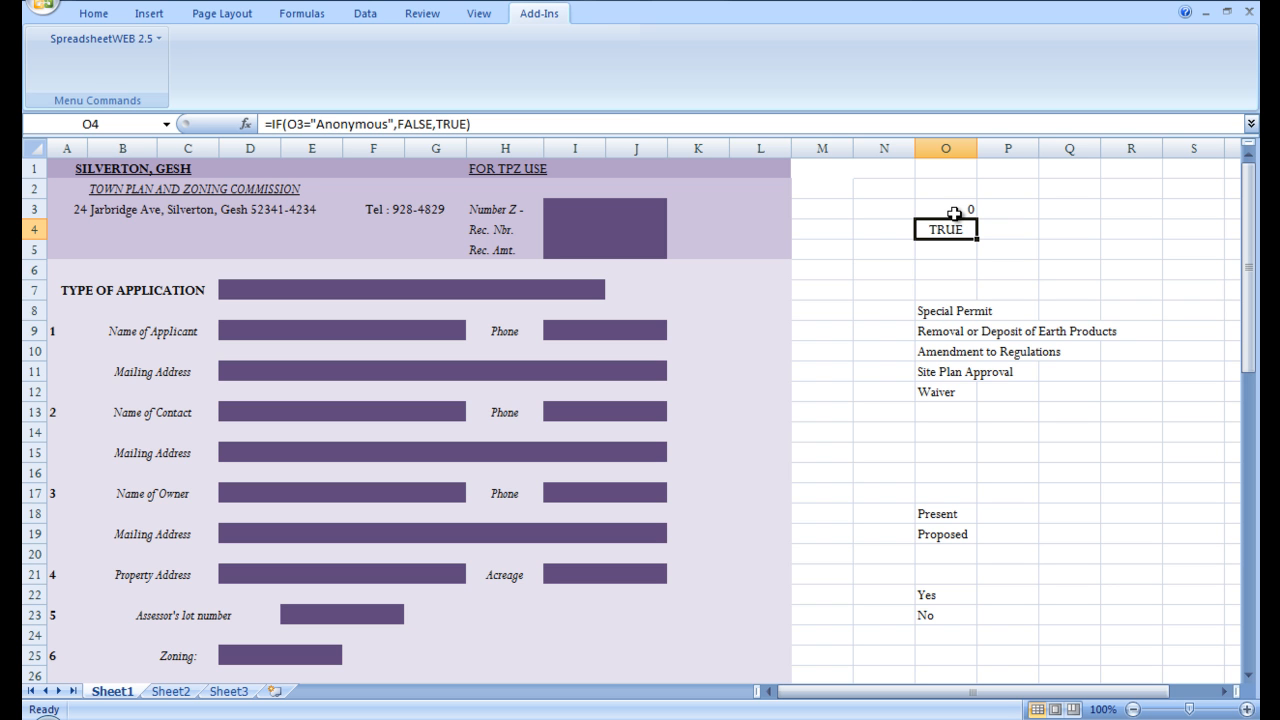
drag(1250, 230, 1254, 524)
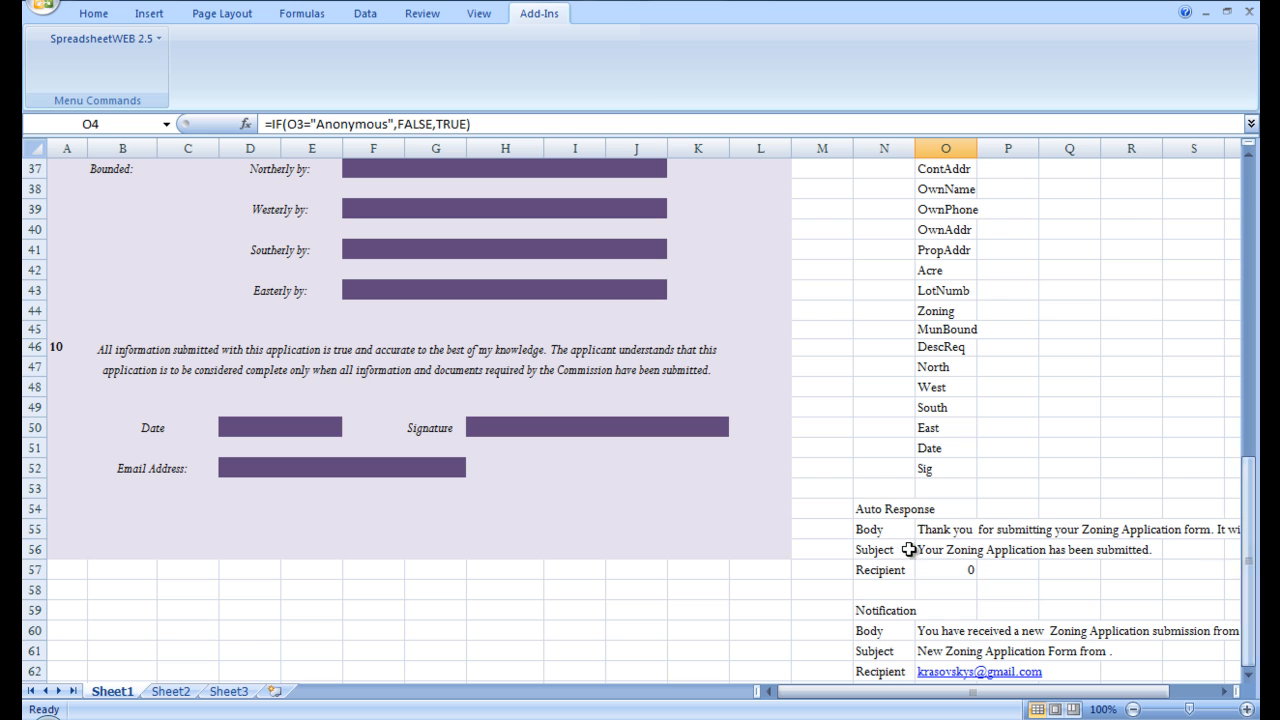
drag(891, 508, 1183, 622)
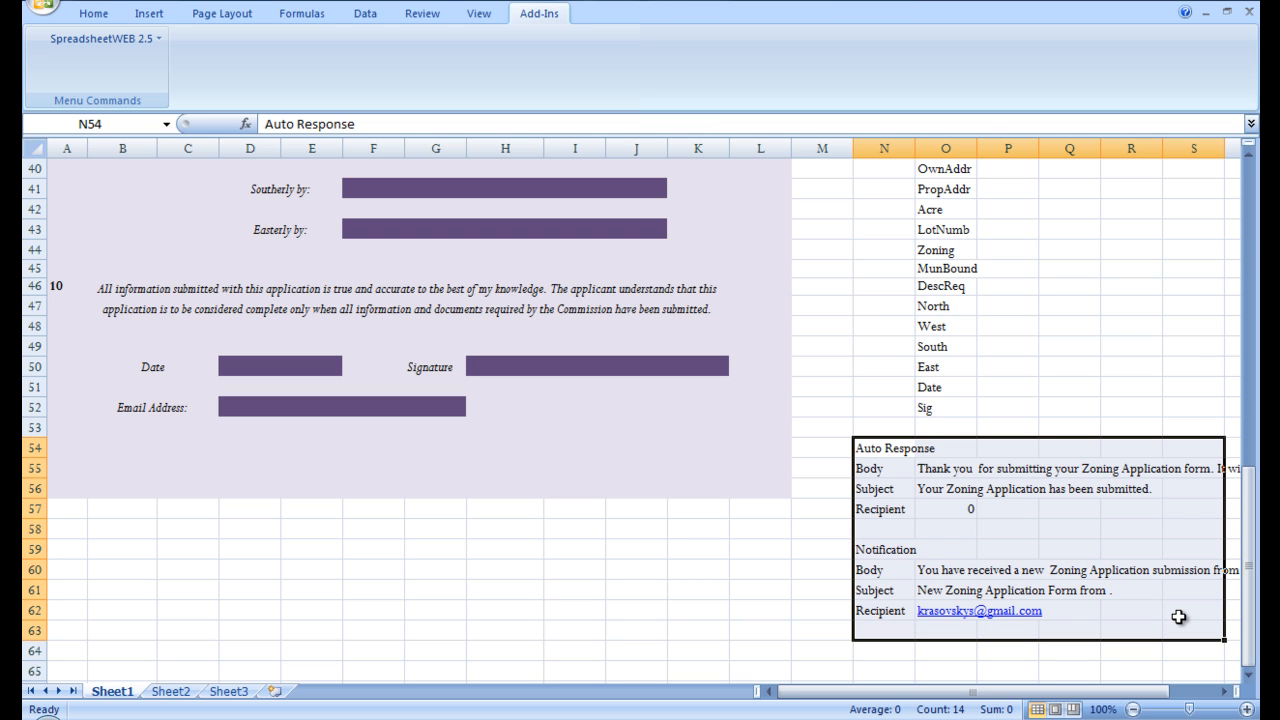
Switch to Firefox, sign into the SpreadsheetWEB Control Panel with the saved credentials, and open the Silverton Zoning Application
click(100, 712)
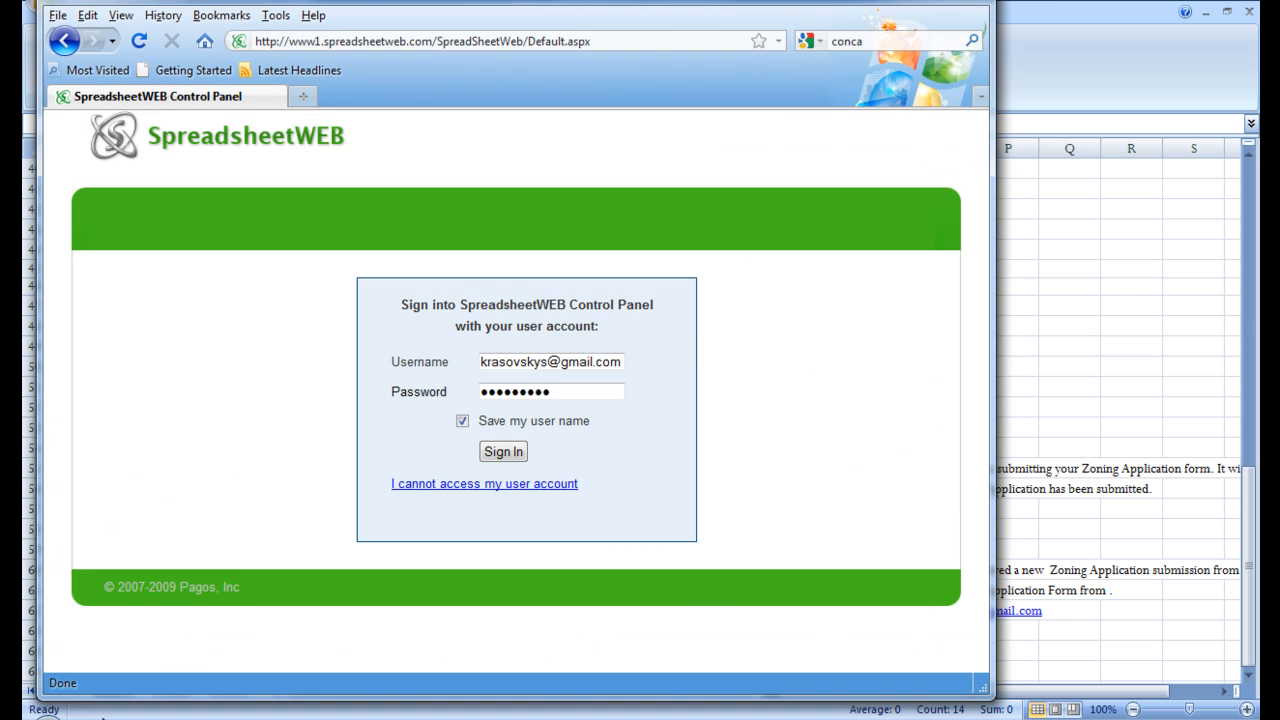
click(497, 451)
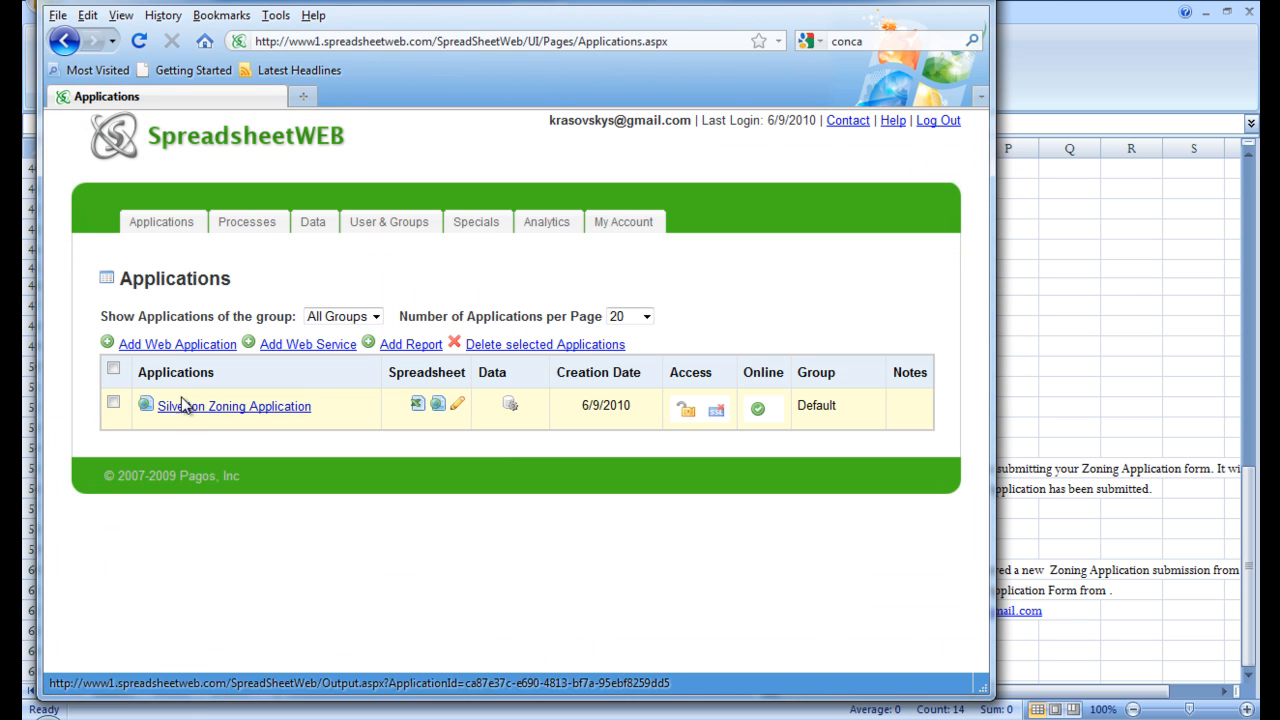
click(185, 408)
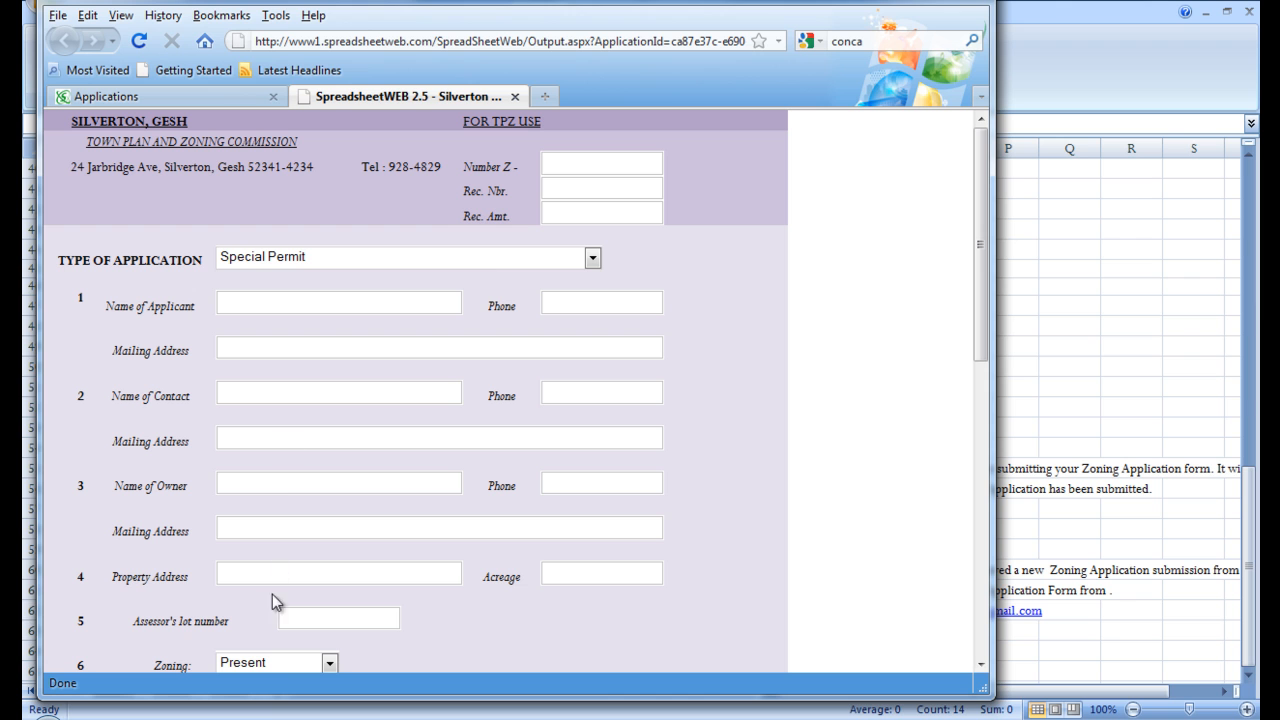
Switch to Chrome and submit the filled-in Removal or Deposit of Earth Products application form as an anonymous applicant
click(370, 719)
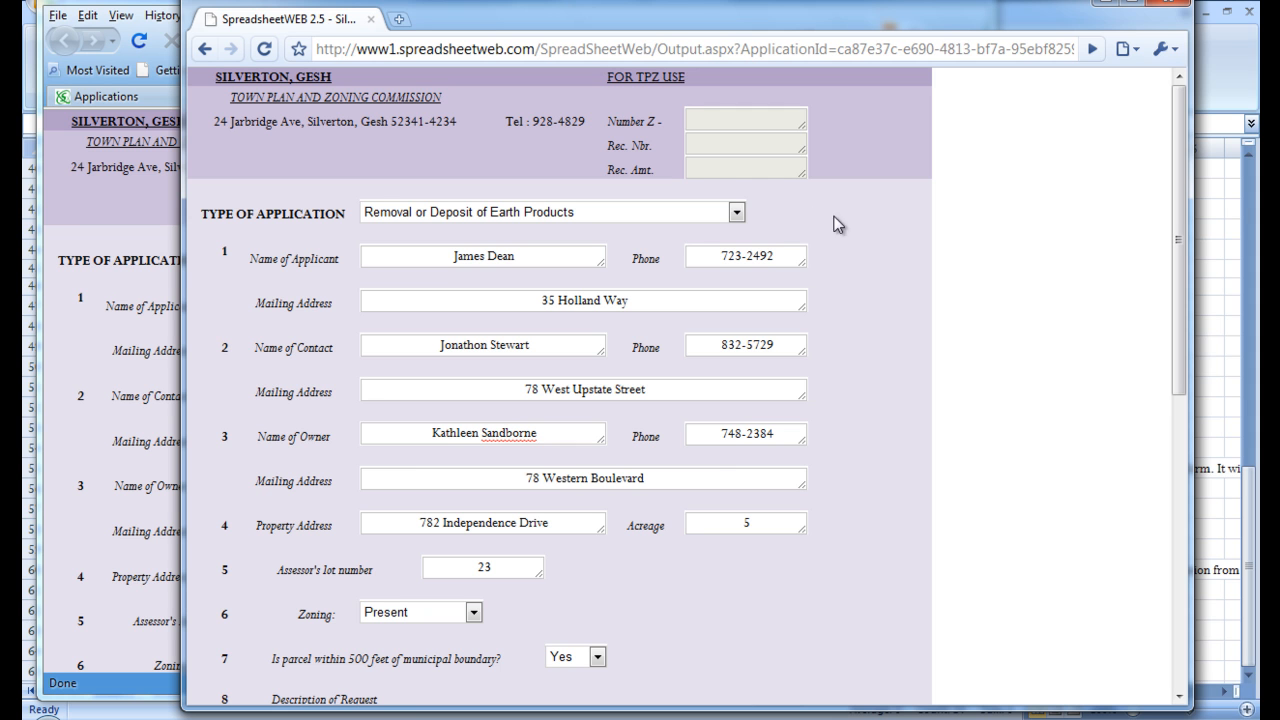
drag(1176, 186, 1160, 497)
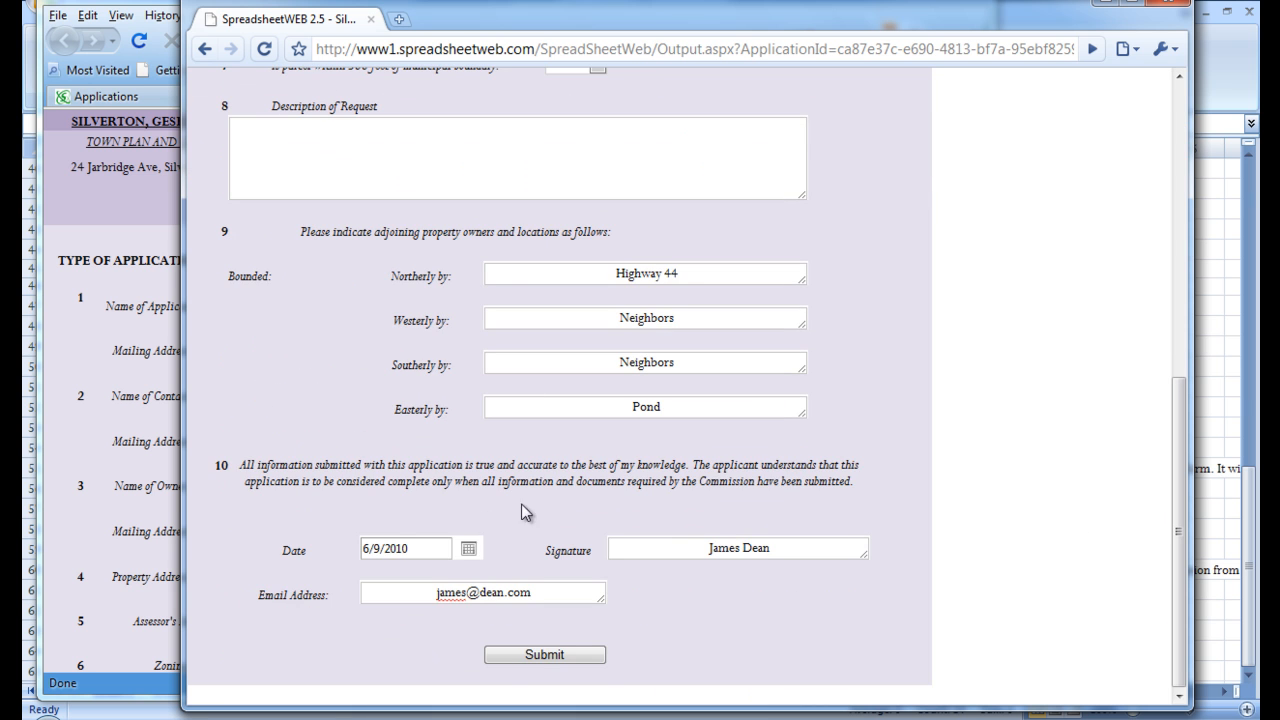
click(550, 654)
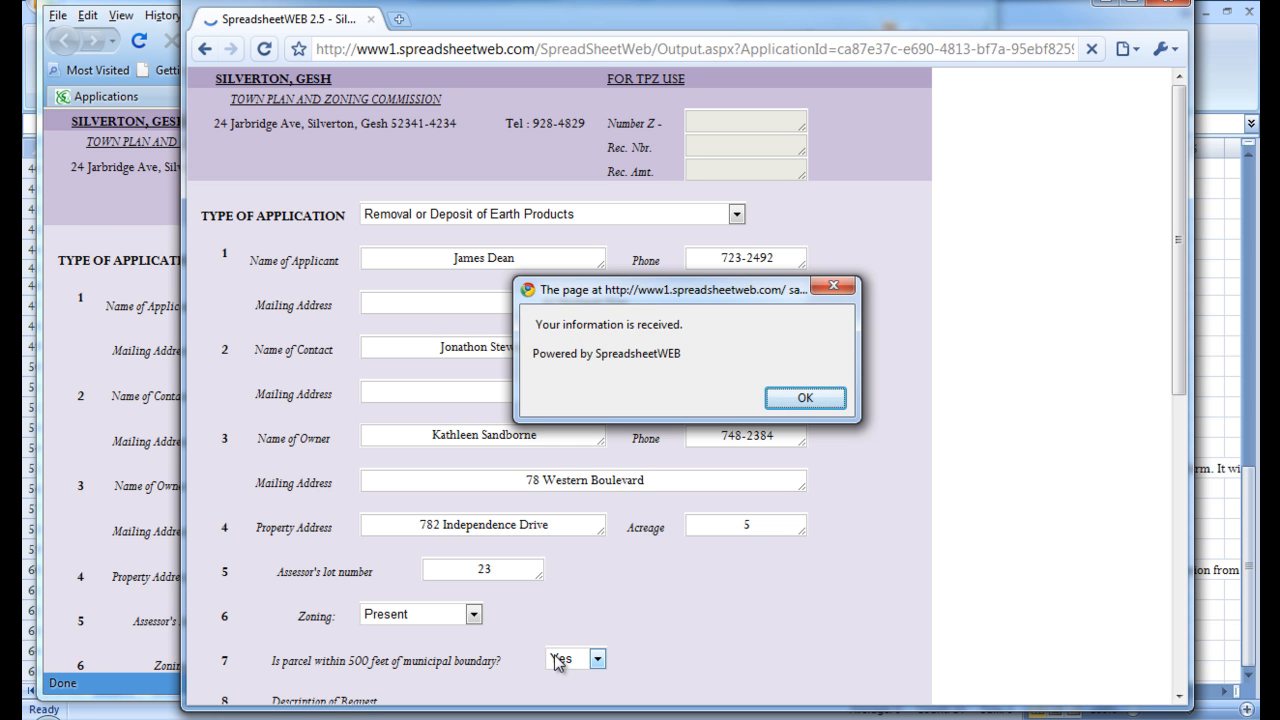
click(830, 399)
Switch to Outlook, retrieve new mail, and open the newest zoning application notification message
key(alt+Tab)
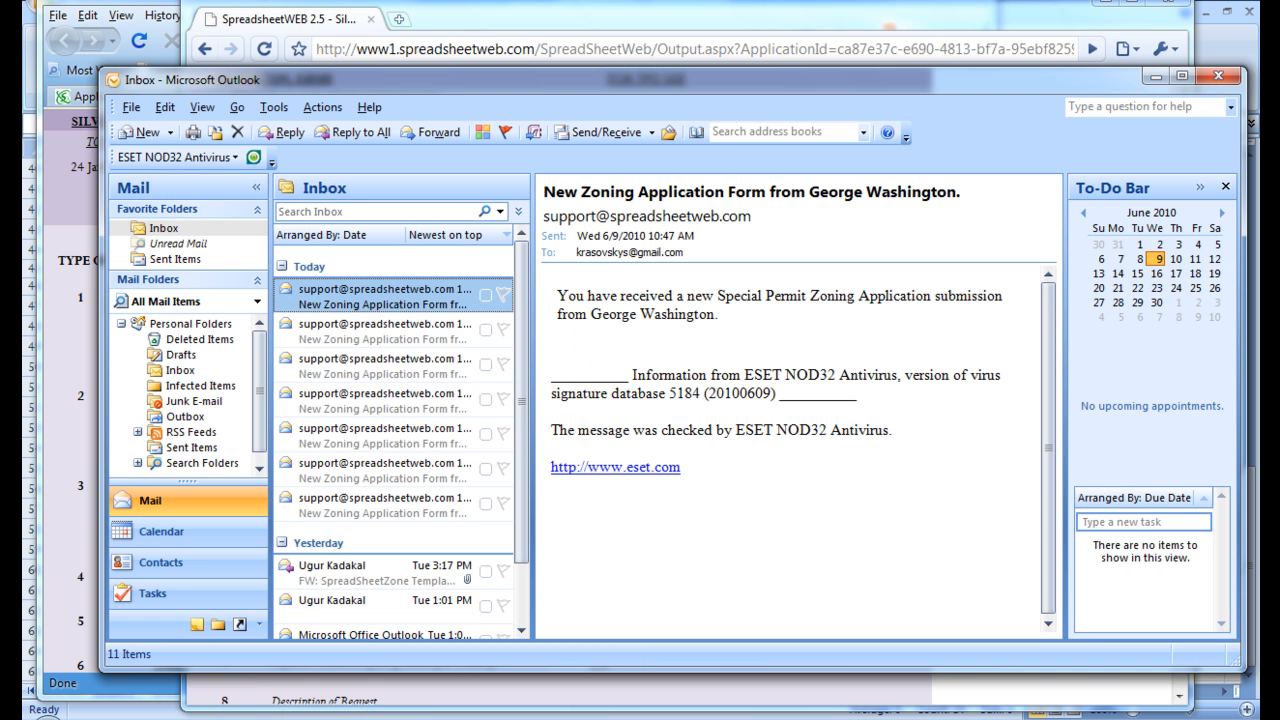
click(598, 131)
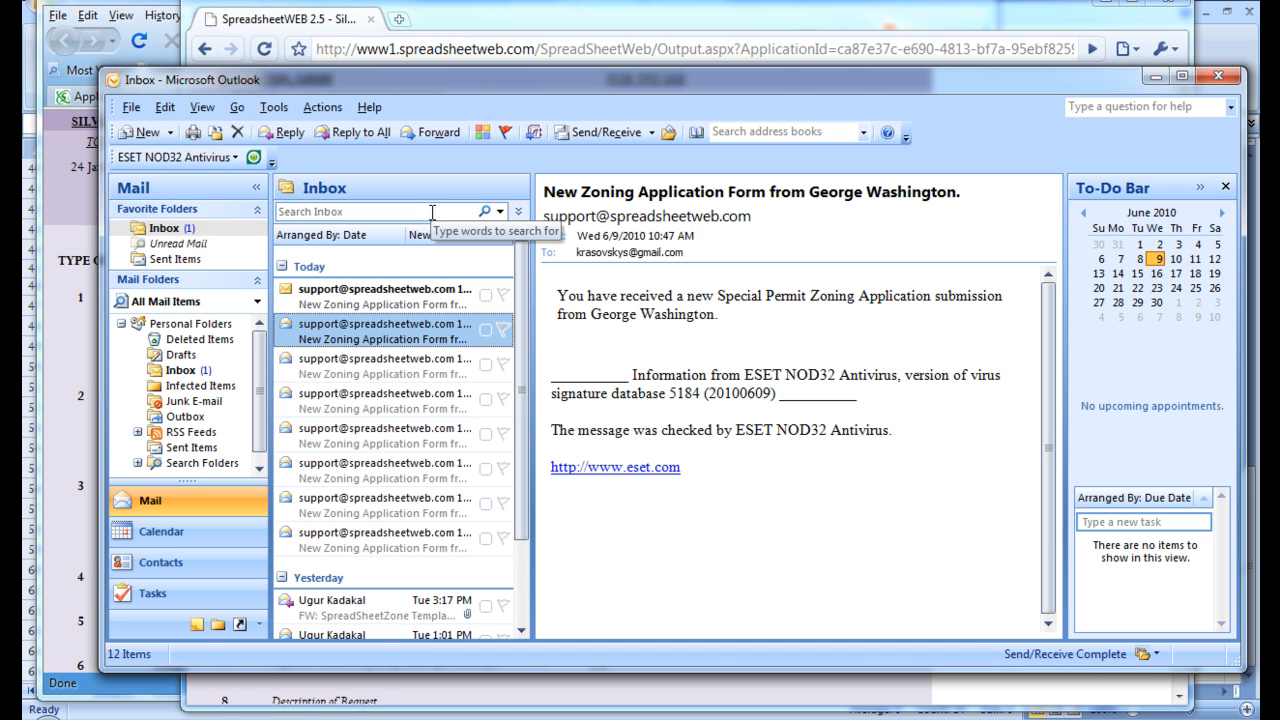
click(405, 290)
double_click(405, 290)
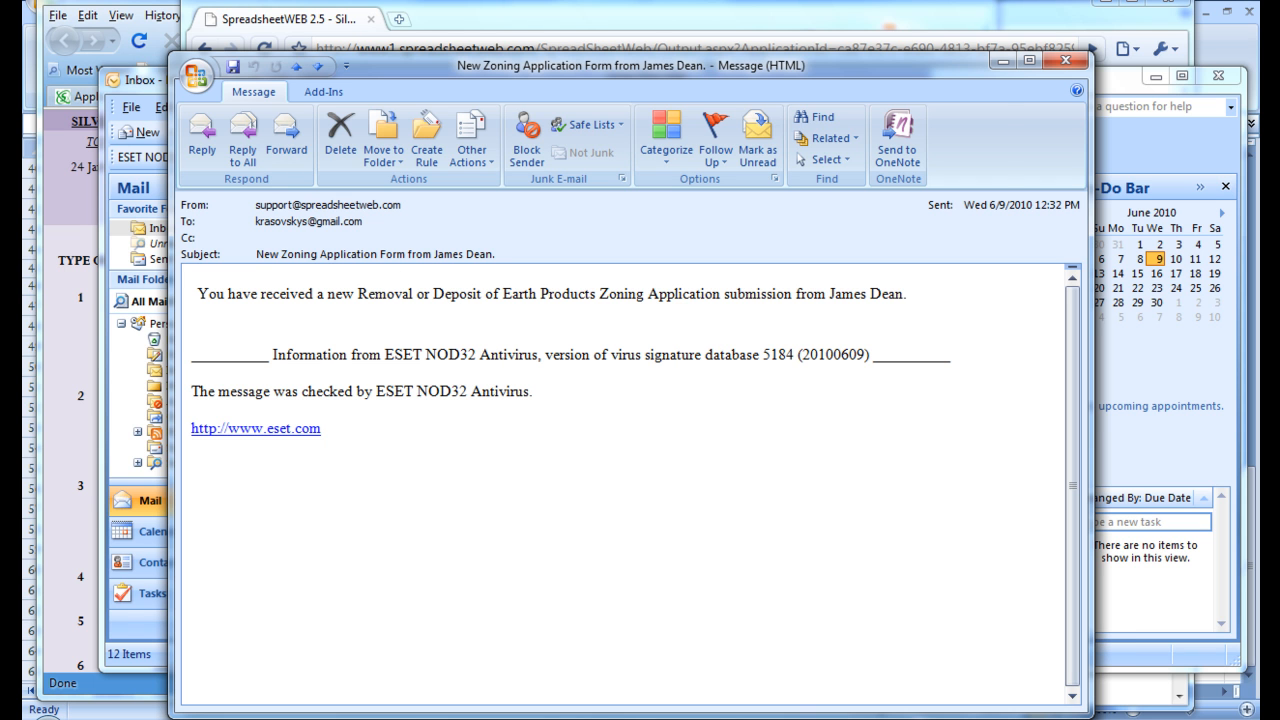
Return to the SpreadsheetWEB Control Panel in Firefox and display the Data records of the Silverton Zoning Application
click(236, 717)
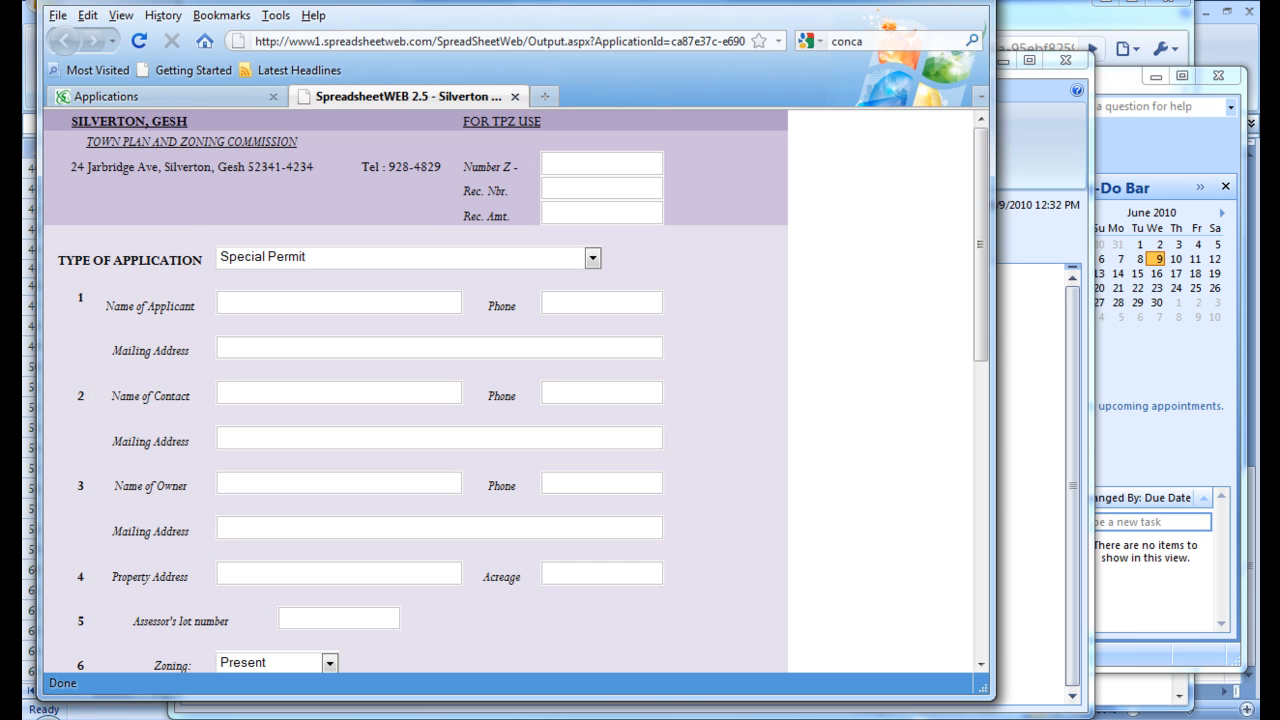
click(181, 100)
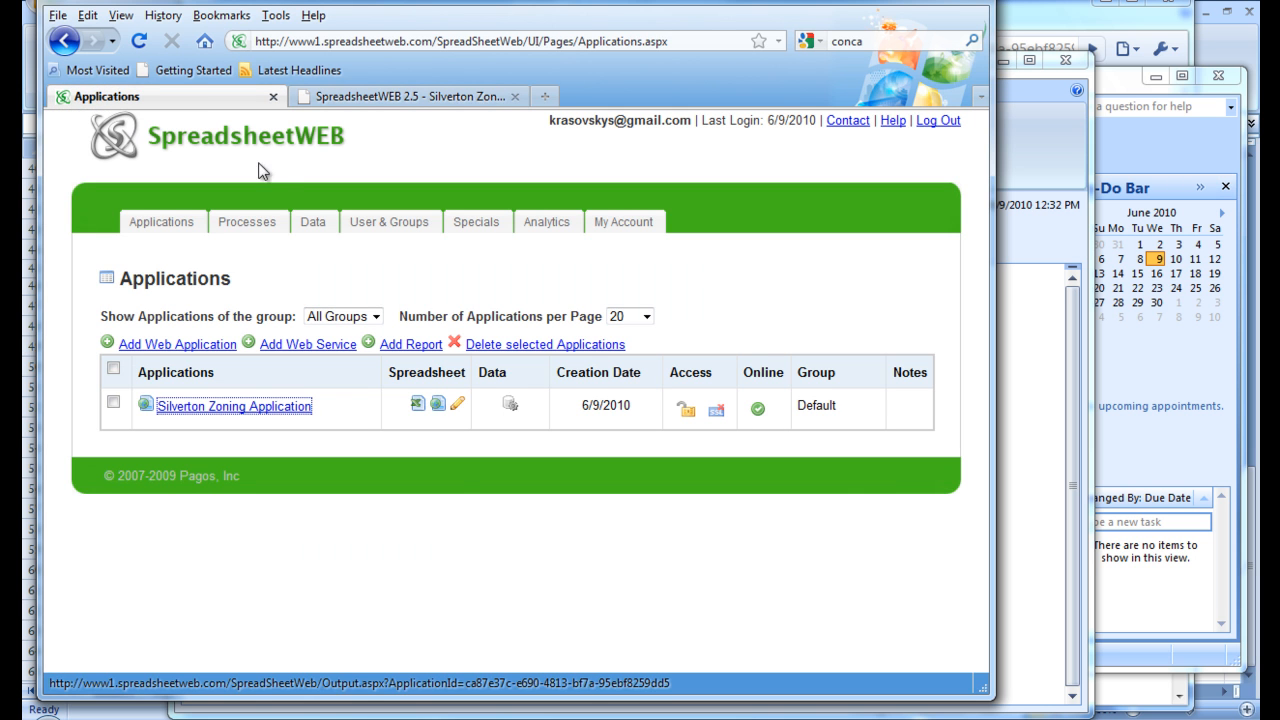
click(310, 223)
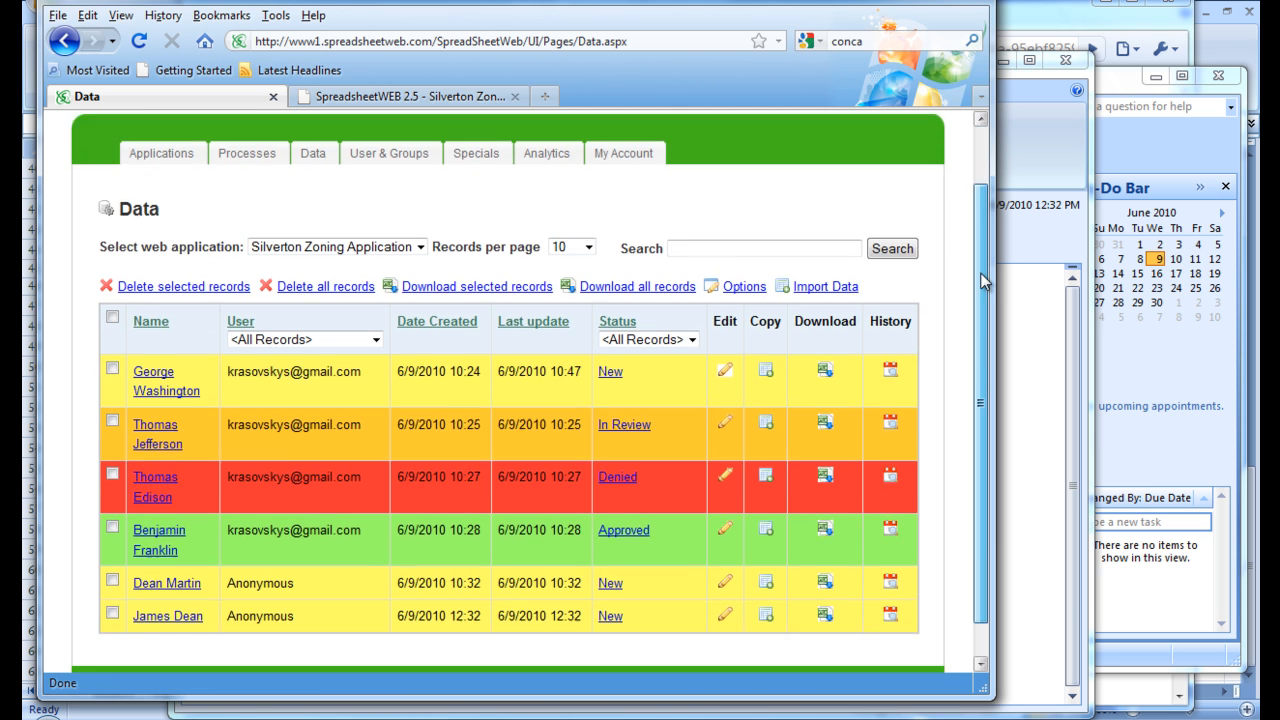
drag(985, 205, 983, 290)
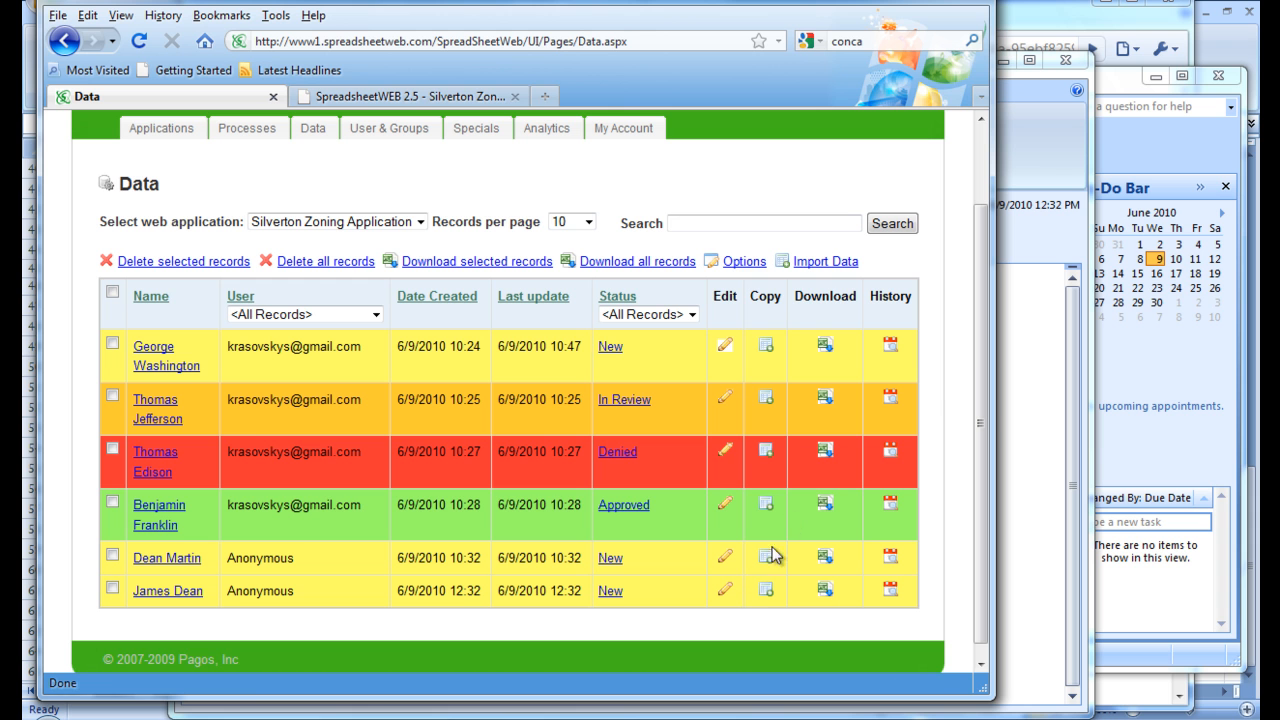
Edit the newest anonymous record, entering Number Z 123, Rec. Nbr. 213 and Rec. Amt. 4112, and submit the update
click(722, 593)
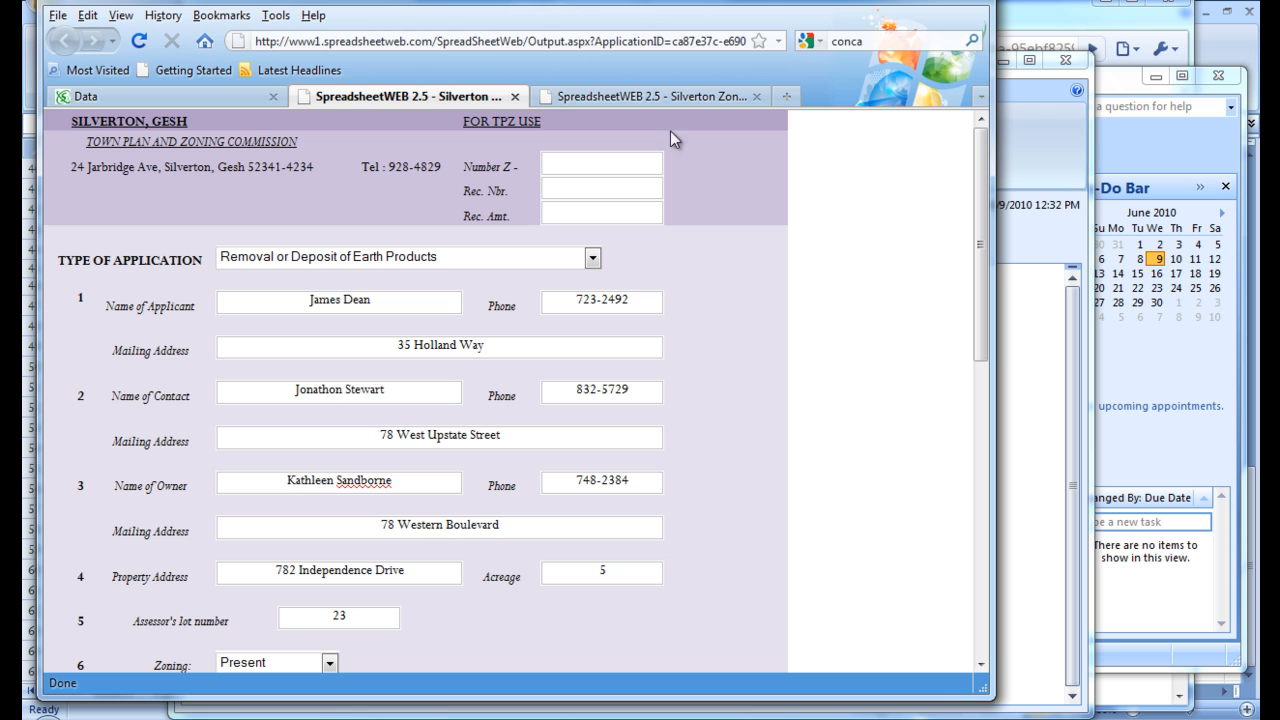
click(607, 166)
text(123)
text(213)
text(4112)
mouse_move(967, 165)
mouse_down()
mouse_move(967, 447)
mouse_move(980, 514)
mouse_up()
click(436, 624)
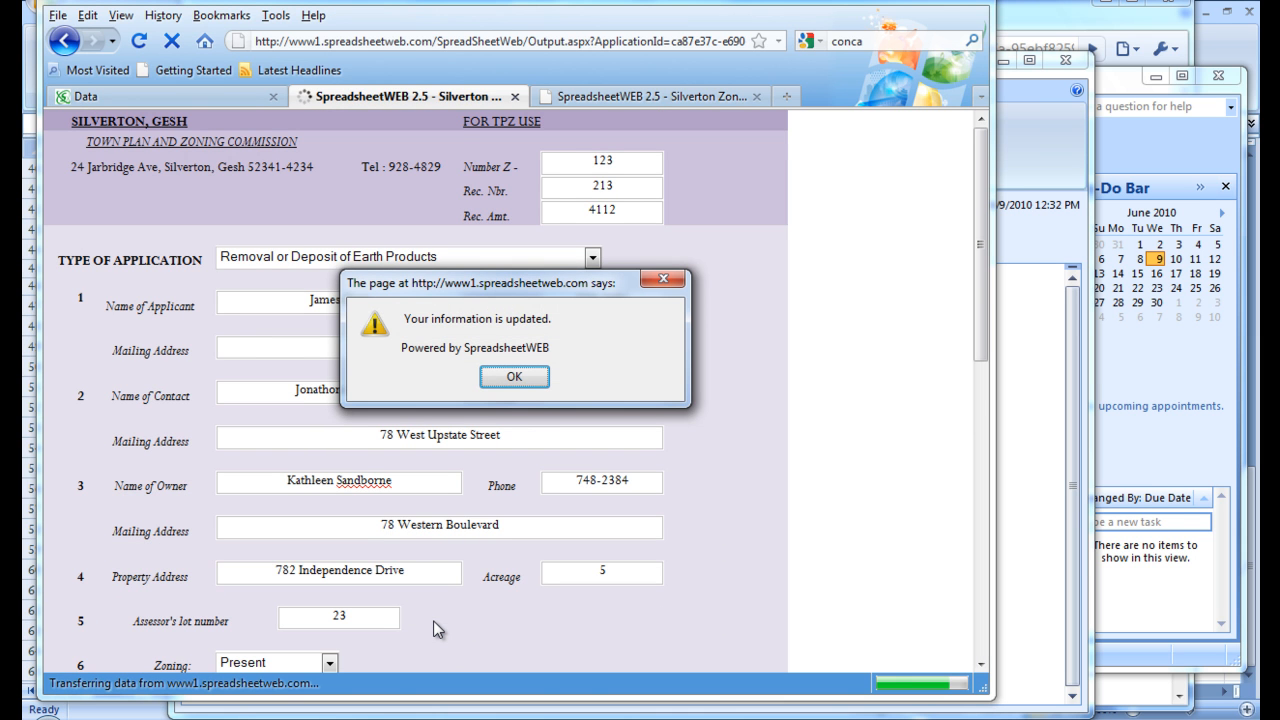
click(514, 376)
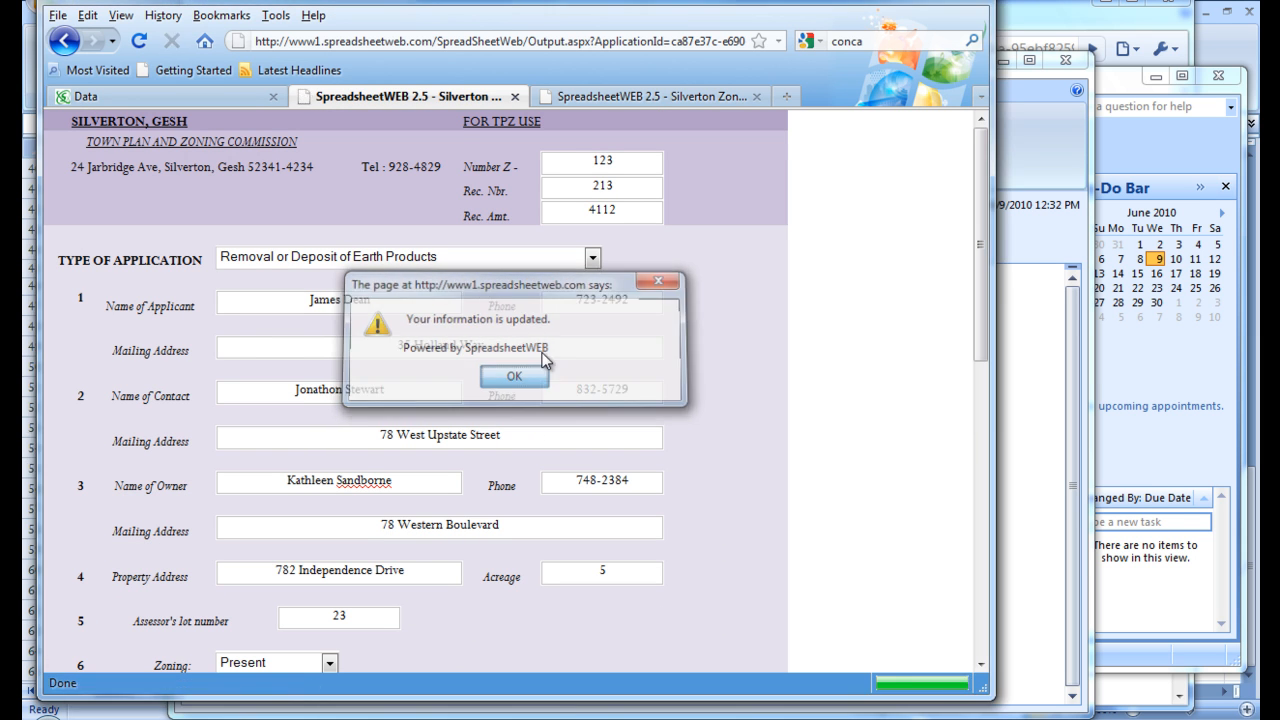
Close the edited form, reopen the same record from the data list to check its TPZ use fields, and close it
click(515, 97)
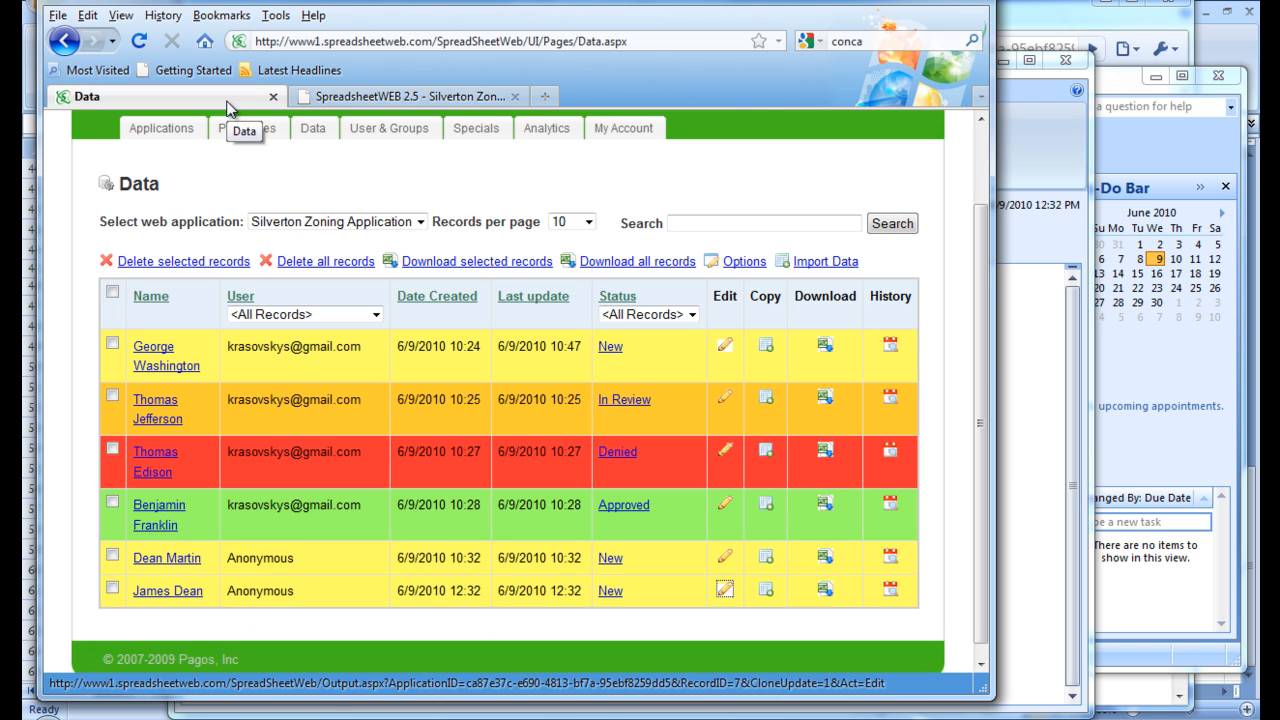
click(187, 593)
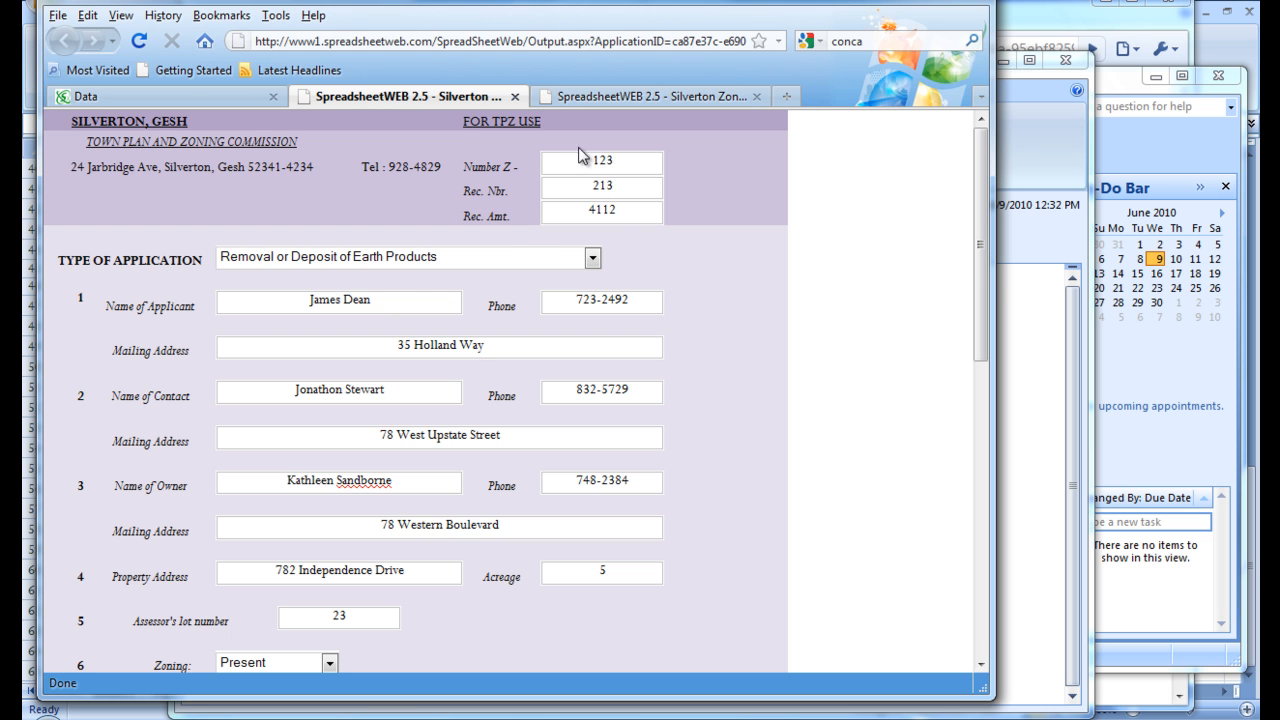
click(515, 96)
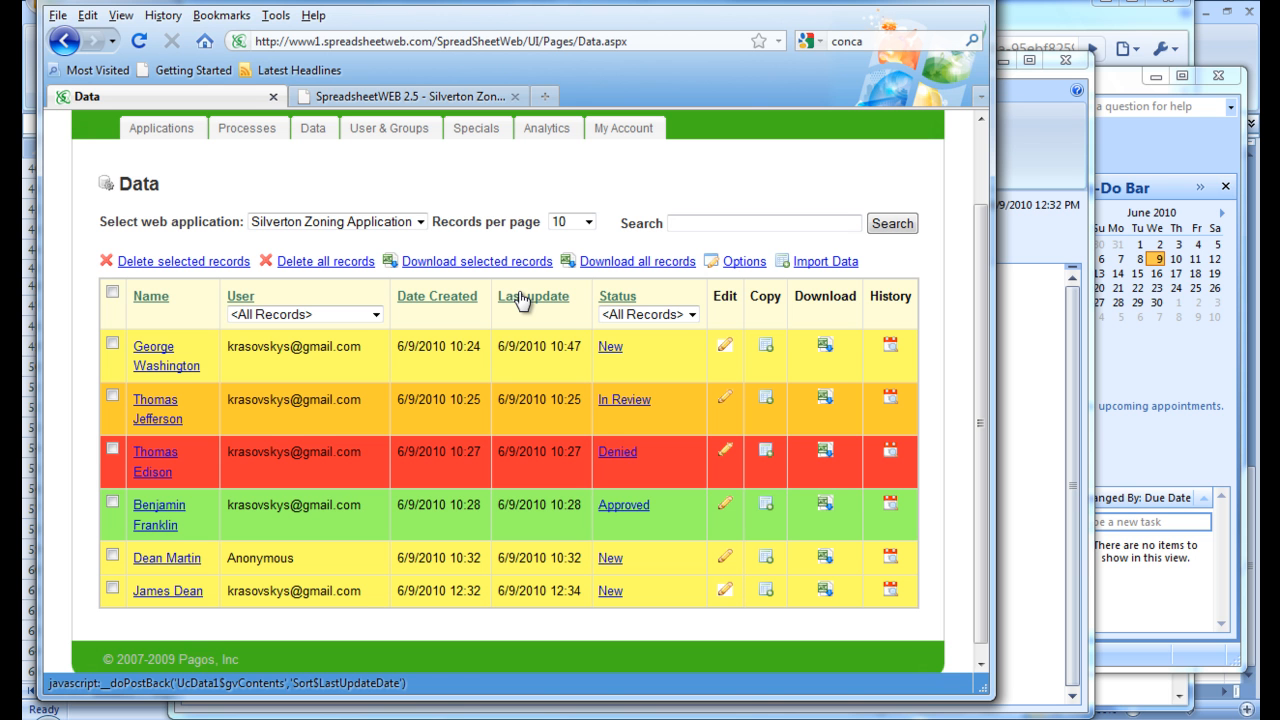
Change the newest record's status to In Review, save it, and check its row in the data list
click(609, 592)
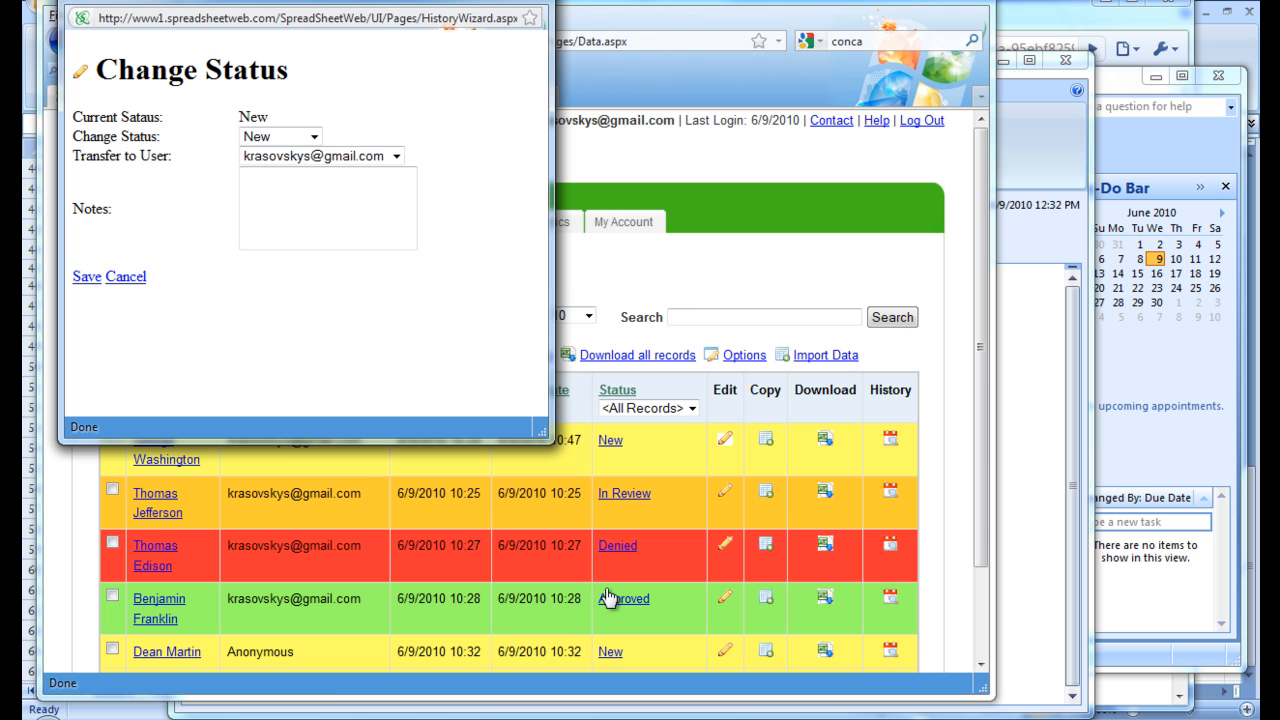
click(289, 138)
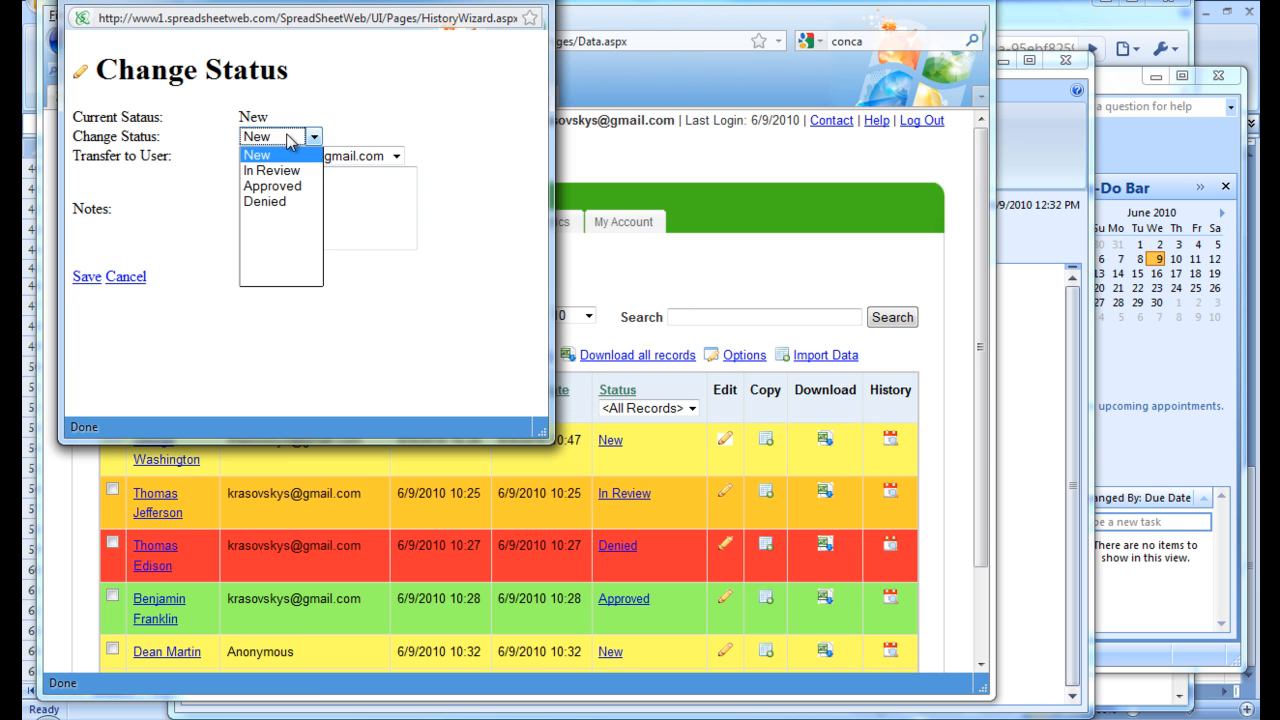
click(288, 170)
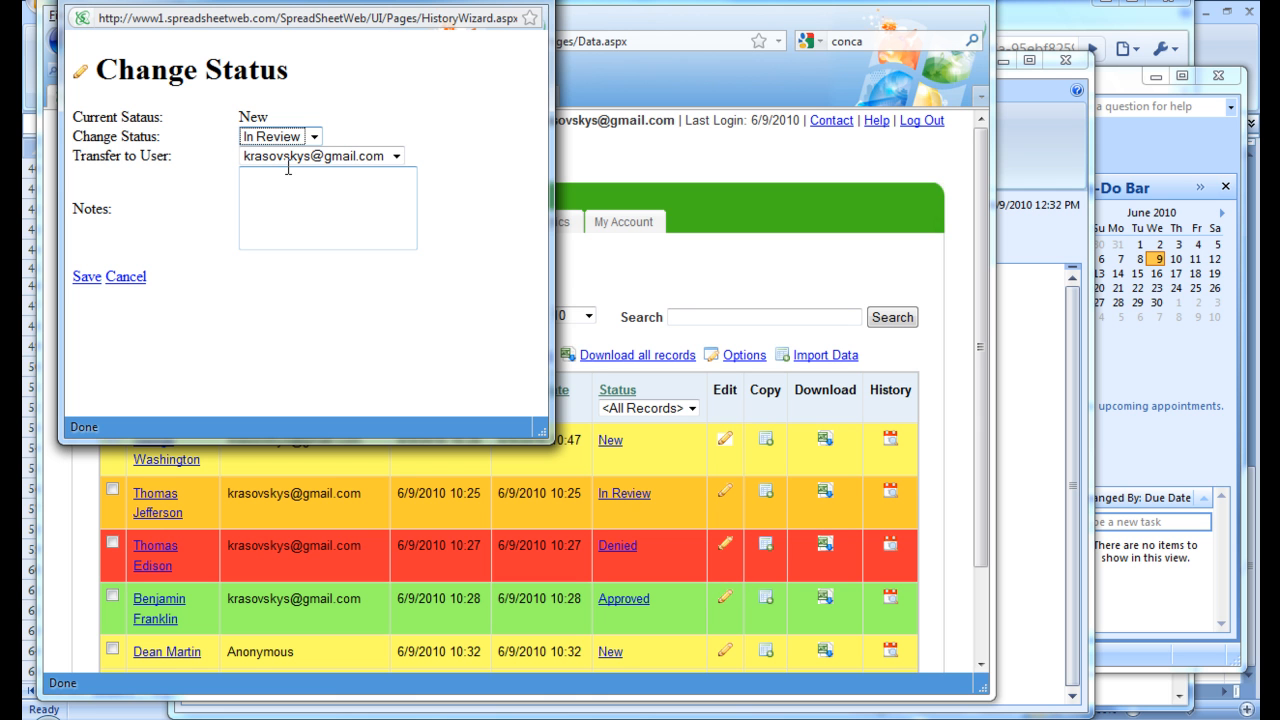
click(92, 277)
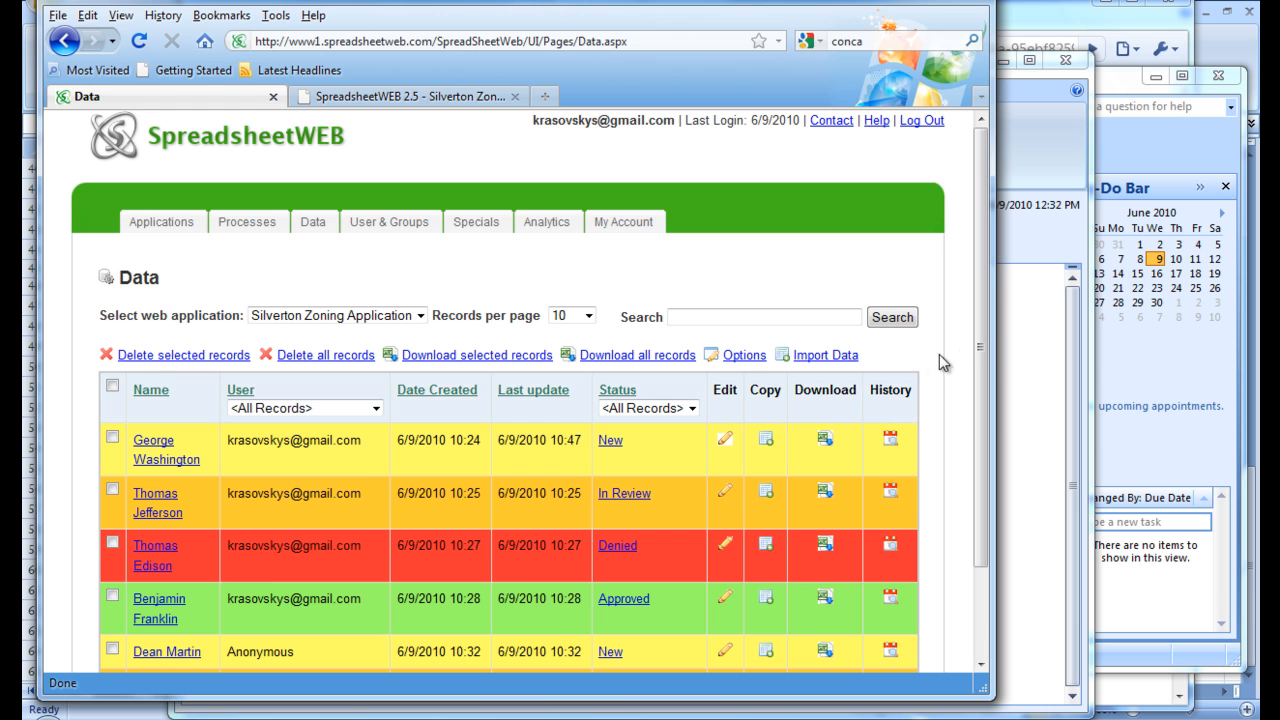
drag(980, 350, 980, 414)
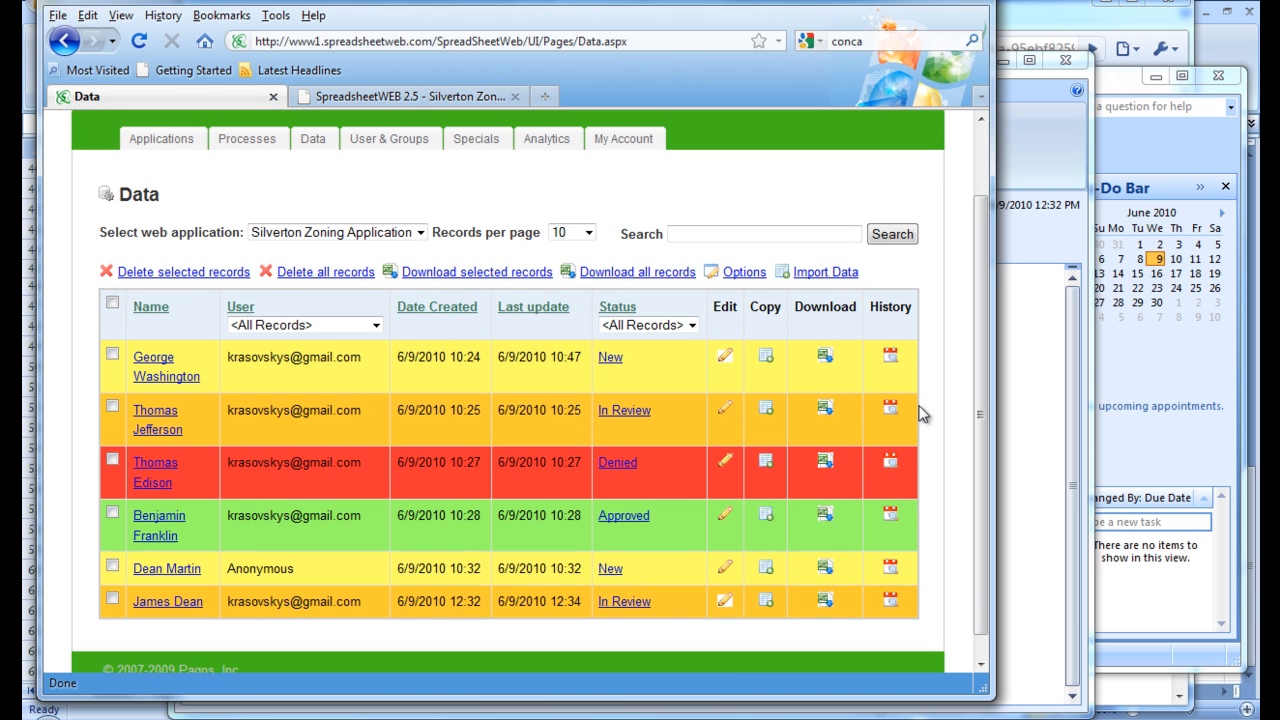